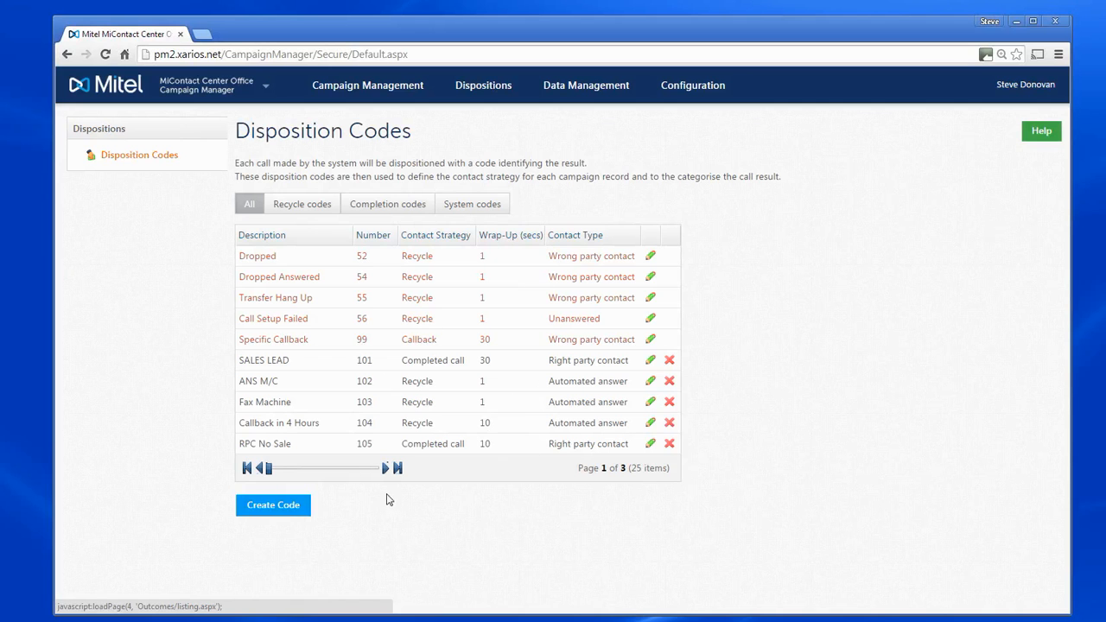
Open the Promise to Pay disposition code from the second page of codes and show its advanced options.
{"action": "left_click", "coordinate": [354, 470]}
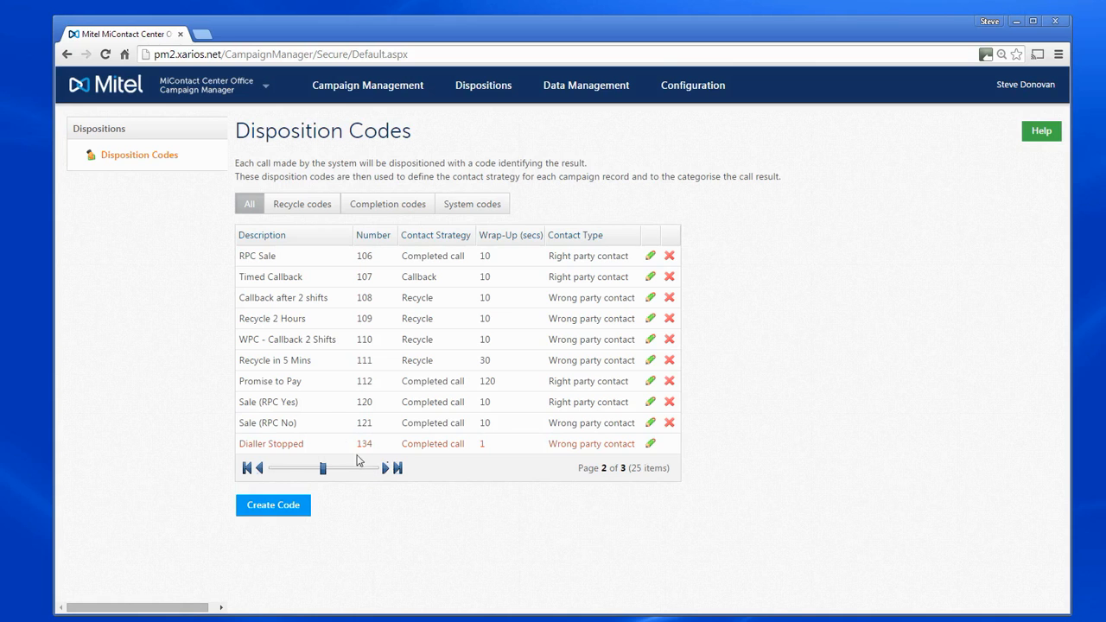
{"action": "left_click", "coordinate": [652, 383]}
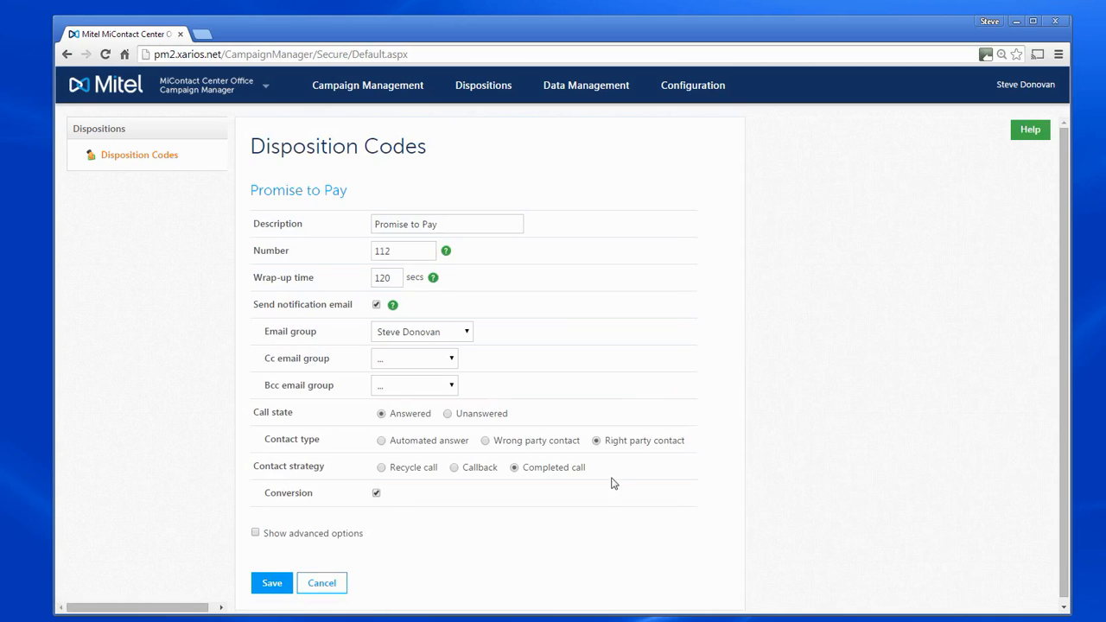
{"action": "scroll", "coordinate": [537, 549], "scroll_direction": "down", "scroll_amount": 1}
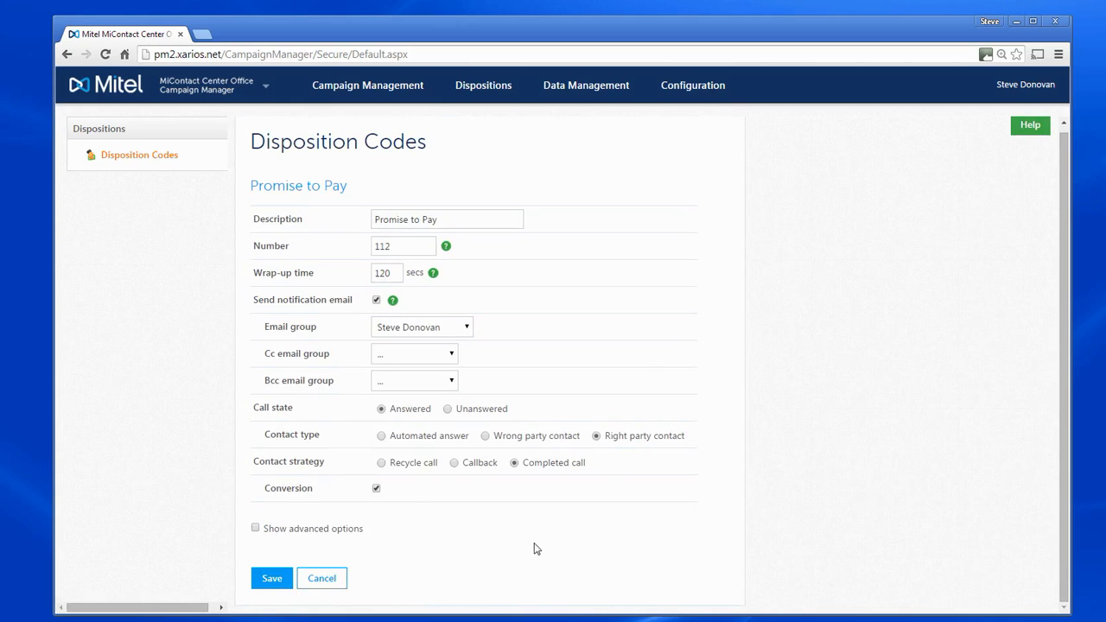
{"action": "left_click", "coordinate": [256, 529]}
{"action": "scroll", "coordinate": [637, 549], "scroll_direction": "down", "scroll_amount": 3}
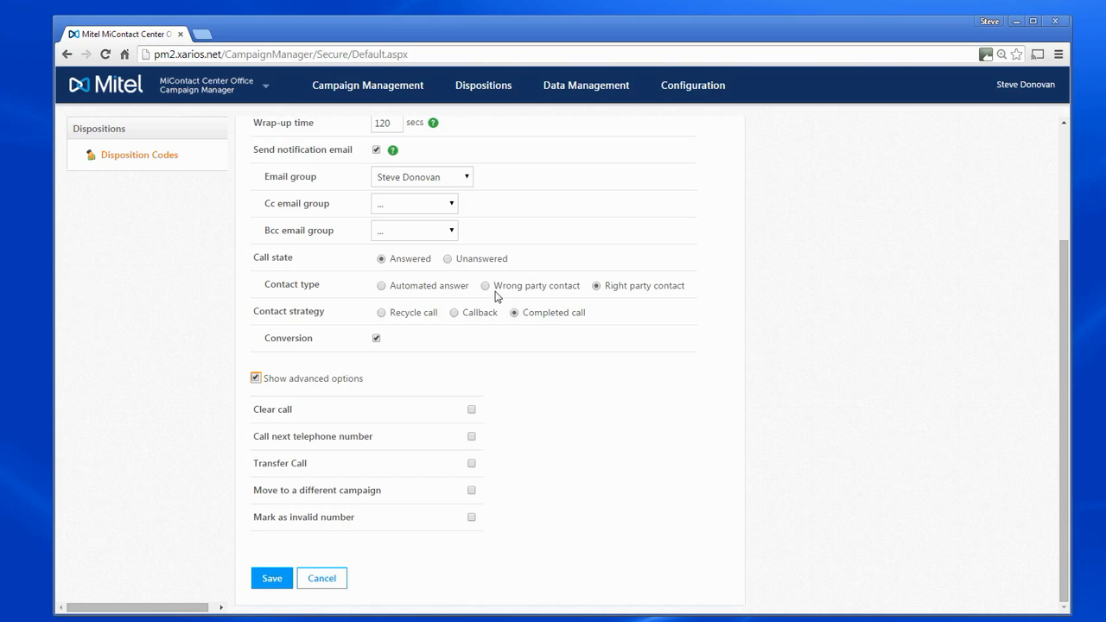
Change the contact strategy of the code to Recycle call.
{"action": "scroll", "coordinate": [629, 339], "scroll_direction": "up", "scroll_amount": 3}
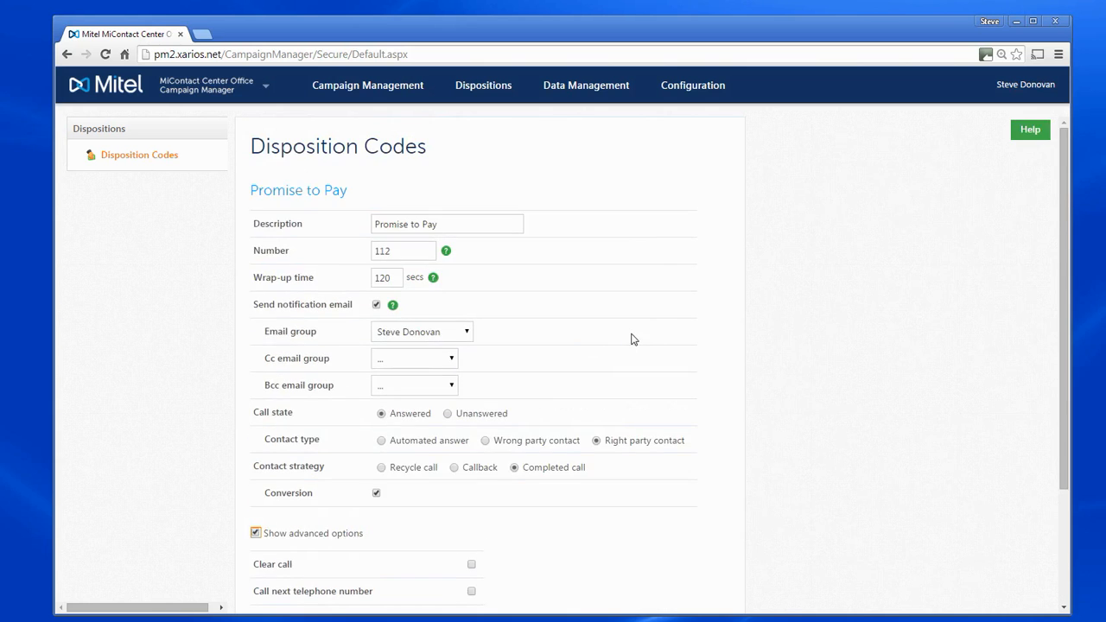
{"action": "scroll", "coordinate": [631, 340], "scroll_direction": "down", "scroll_amount": 3}
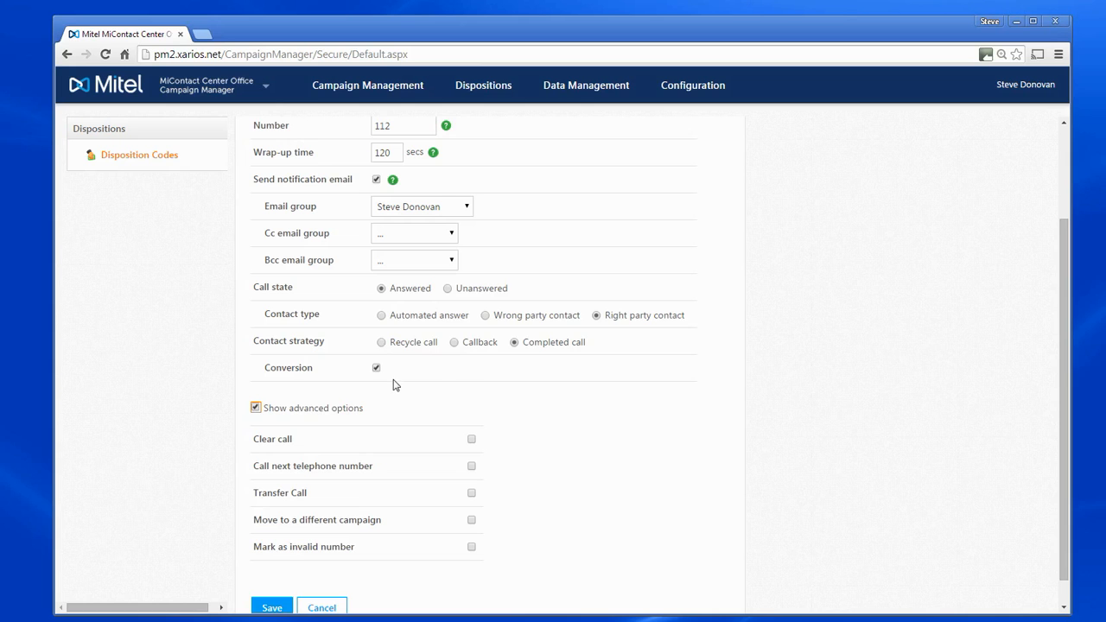
{"action": "left_click", "coordinate": [382, 343]}
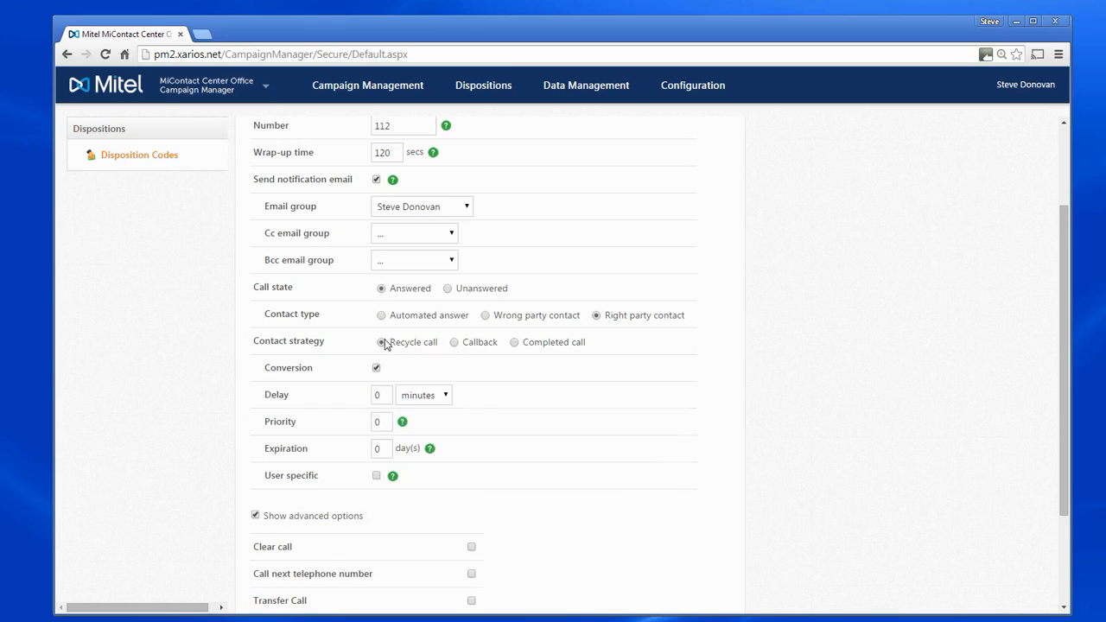
Set the recycle delay to 4 hours.
{"action": "double_click", "coordinate": [388, 397]}
{"action": "type", "text": "4"}
{"action": "left_click", "coordinate": [436, 400]}
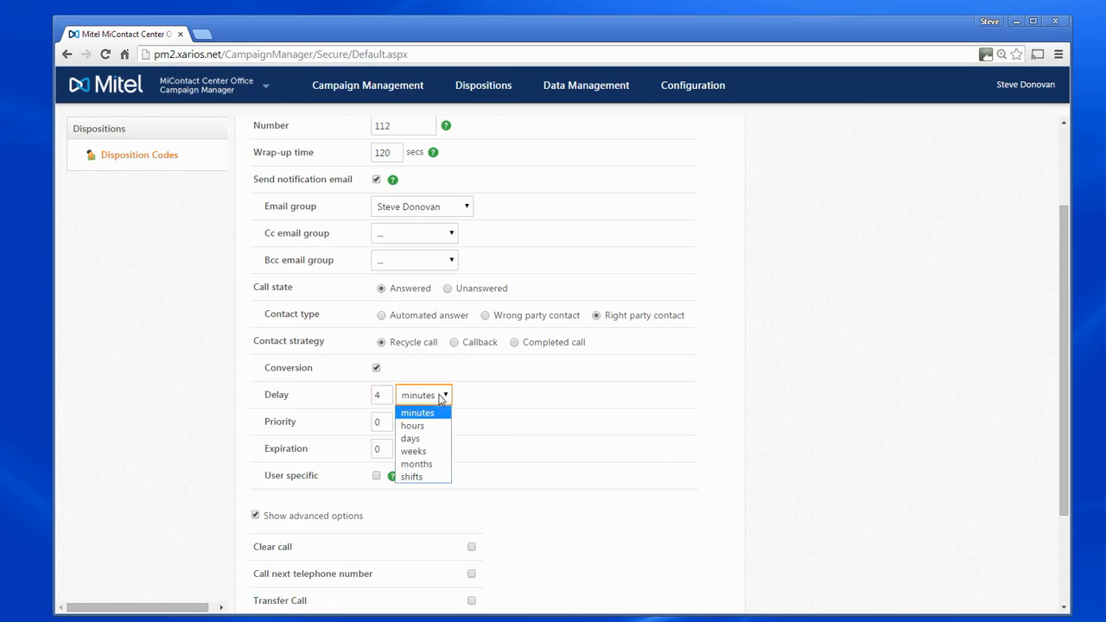
{"action": "left_click", "coordinate": [413, 426]}
Set the priority to 5 and the expiration to 90 days.
{"action": "double_click", "coordinate": [385, 424]}
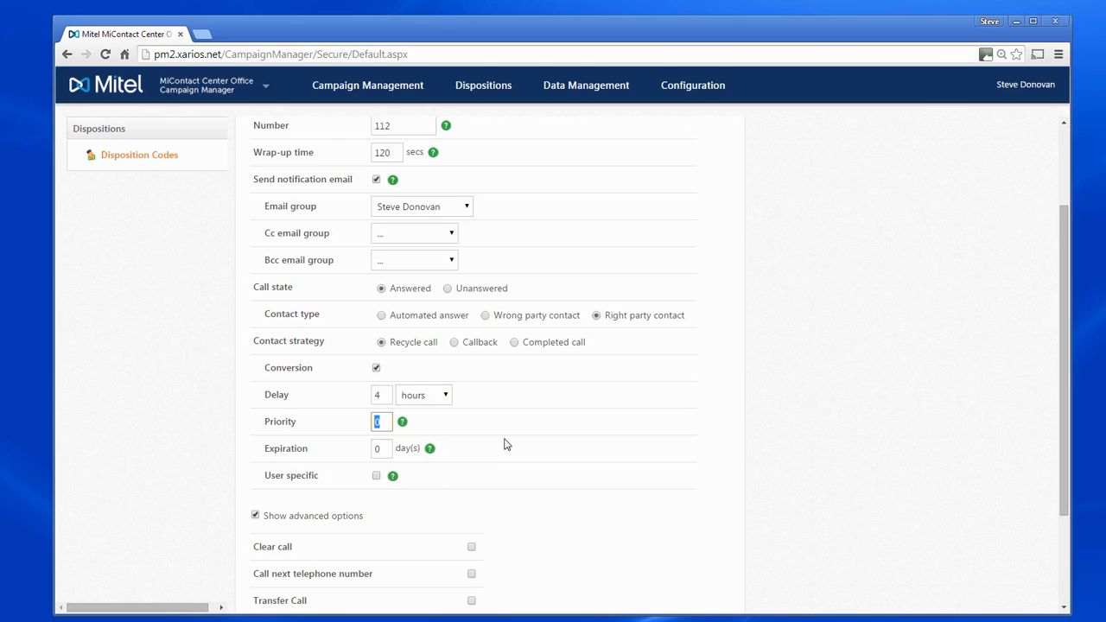
{"action": "type", "text": "5"}
{"action": "double_click", "coordinate": [378, 449]}
{"action": "type", "text": "90"}
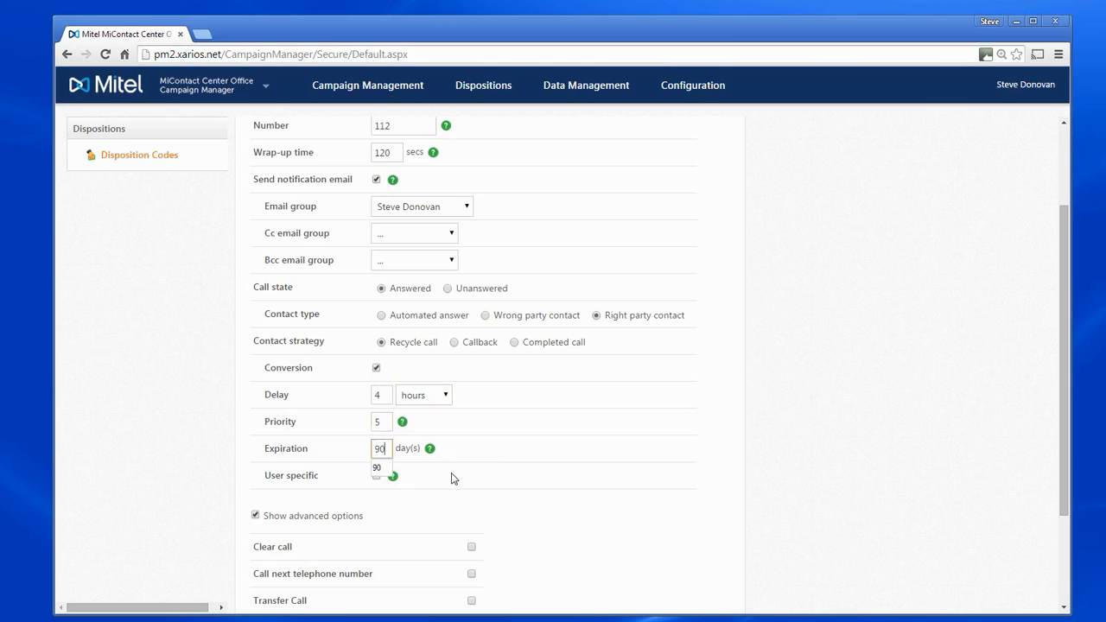
Mark the recycle setting as user specific.
{"action": "left_click", "coordinate": [543, 474]}
{"action": "left_click", "coordinate": [376, 476]}
{"action": "scroll", "coordinate": [485, 488], "scroll_direction": "down", "scroll_amount": 2}
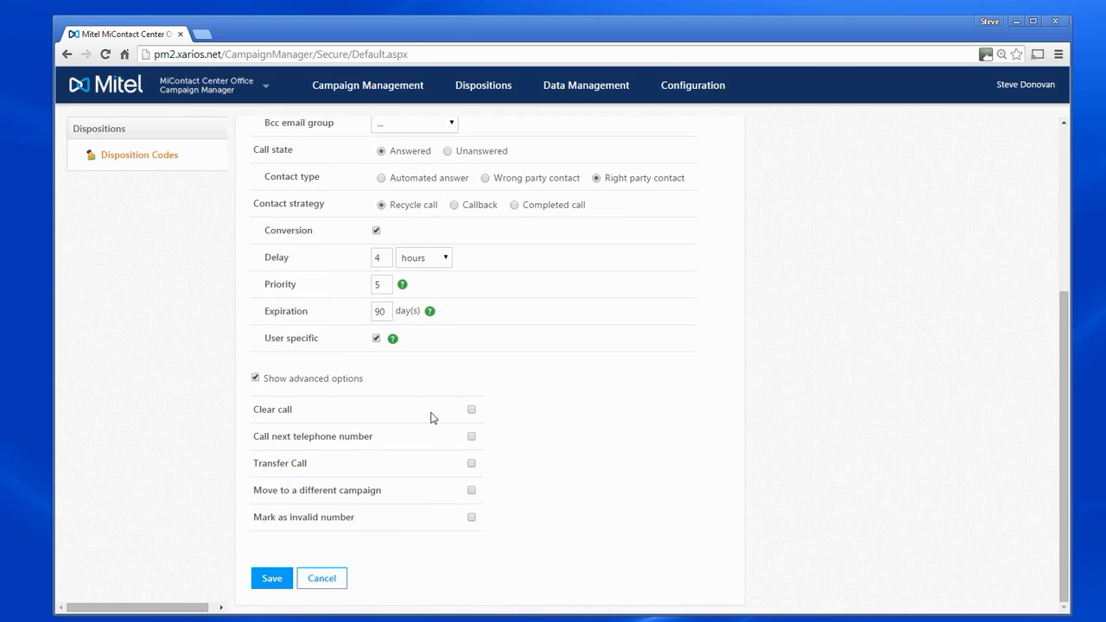
{"action": "mouse_move", "coordinate": [395, 339]}
{"action": "left_click", "coordinate": [472, 437]}
{"action": "left_click", "coordinate": [472, 439]}
{"action": "left_click", "coordinate": [473, 437]}
{"action": "left_click", "coordinate": [472, 436]}
Enable Transfer Call with transfer destination 2508 and tick that the destination is leaving a voicemail message.
{"action": "left_click", "coordinate": [472, 464]}
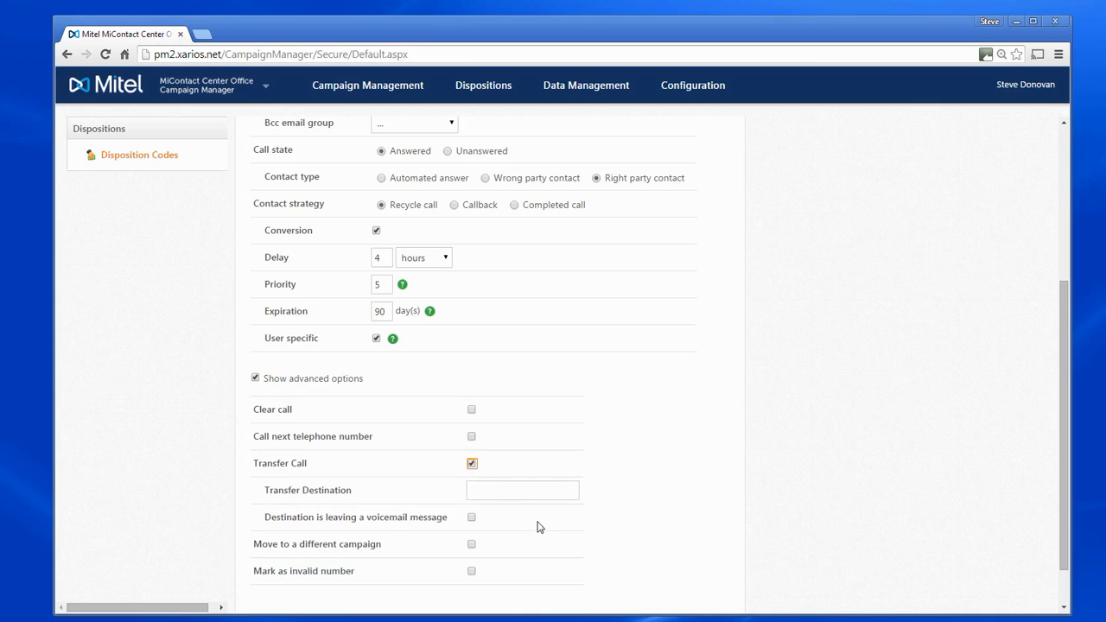
{"action": "left_click", "coordinate": [518, 493]}
{"action": "type", "text": "2508"}
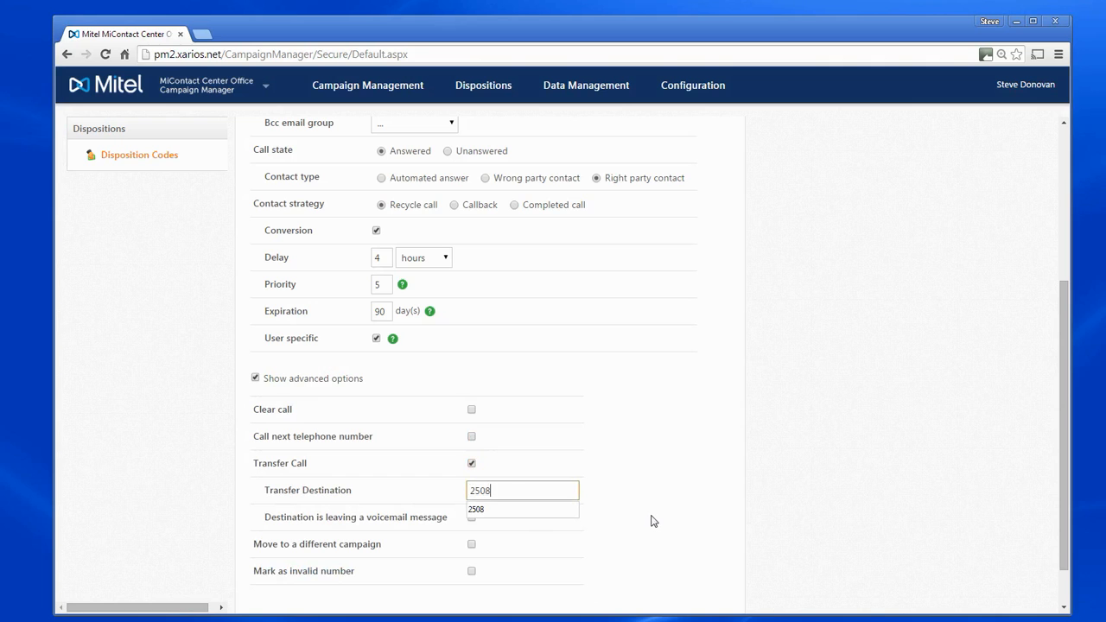
{"action": "left_click", "coordinate": [548, 519]}
{"action": "left_click", "coordinate": [630, 511]}
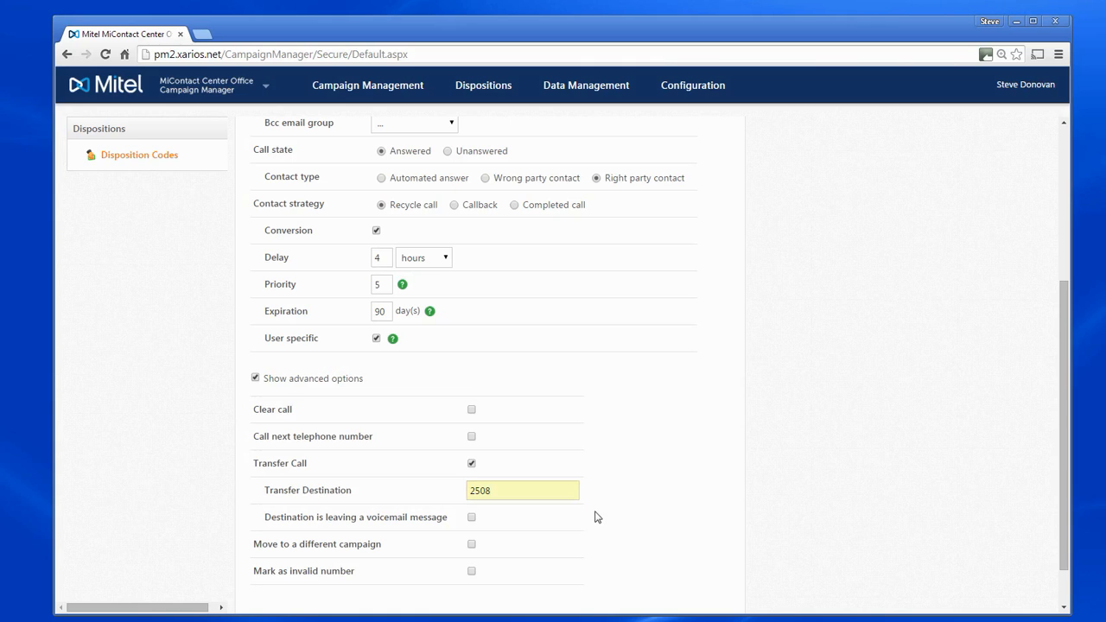
{"action": "left_click", "coordinate": [472, 518]}
Enable moving the call to a different campaign and choose Southeast Data as the campaign.
{"action": "left_click", "coordinate": [472, 544]}
{"action": "scroll", "coordinate": [532, 553], "scroll_direction": "down", "scroll_amount": 1}
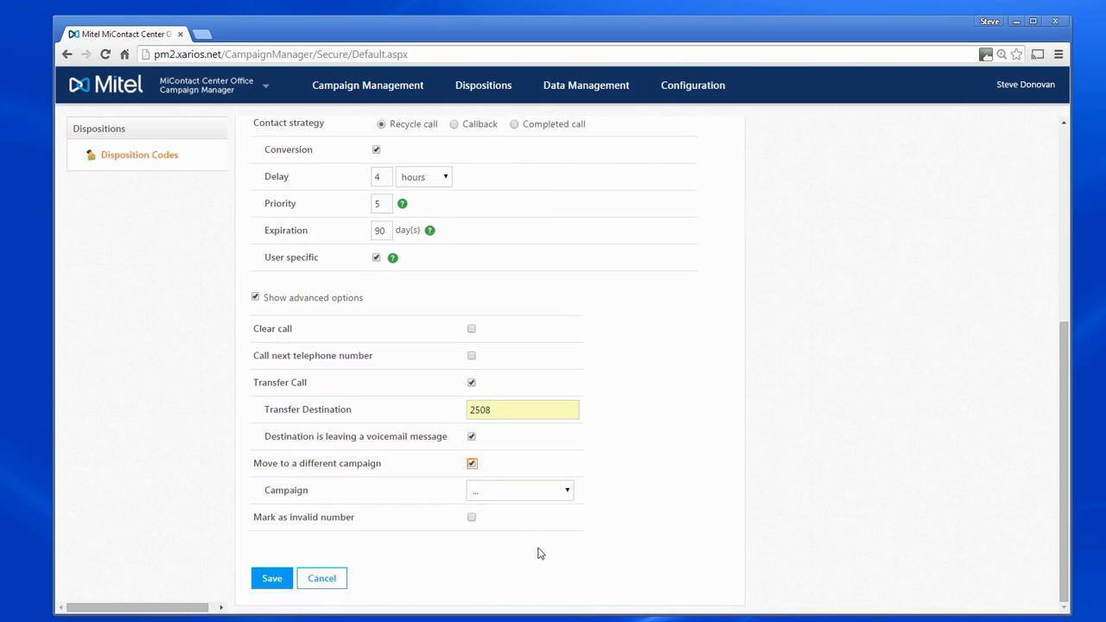
{"action": "left_click", "coordinate": [567, 491]}
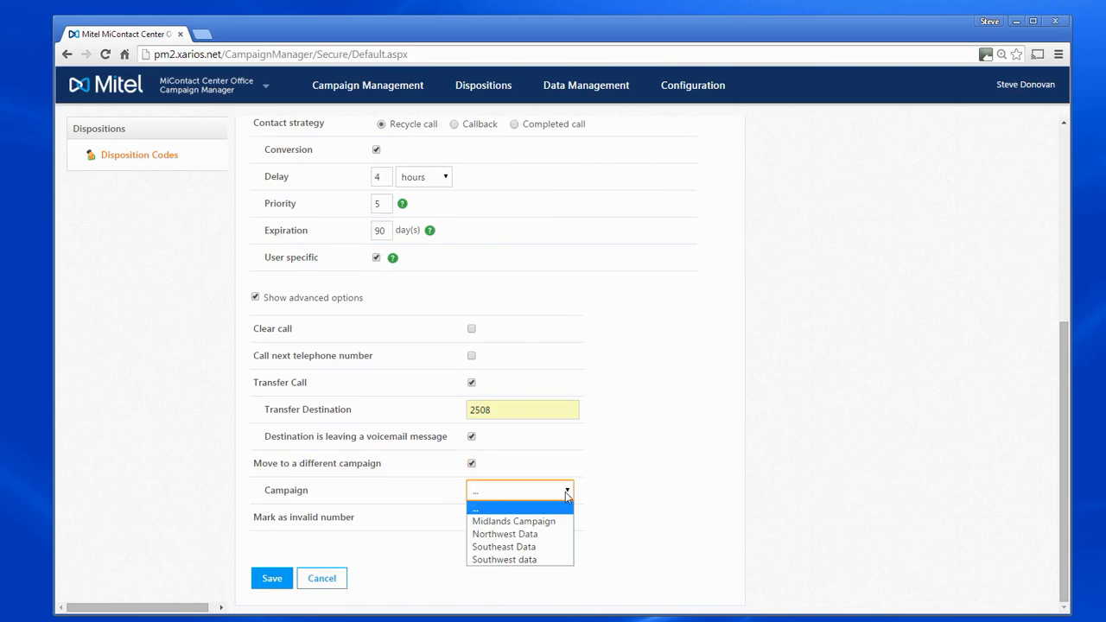
{"action": "left_click", "coordinate": [543, 548]}
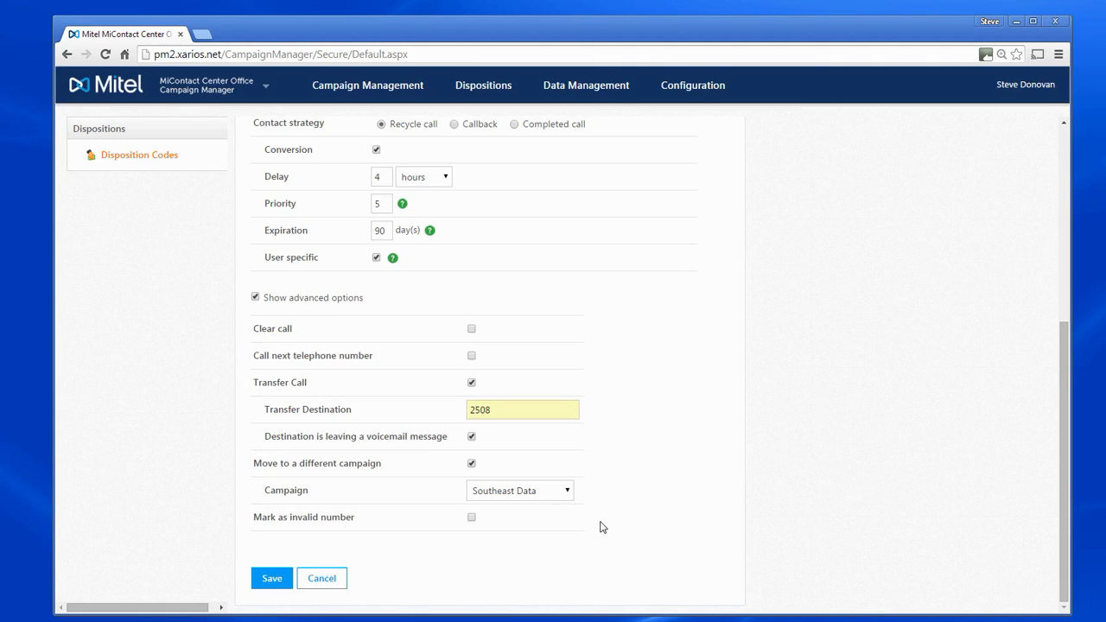
Enable Mark as invalid number, then cancel the edit form without saving.
{"action": "left_click", "coordinate": [471, 520]}
{"action": "left_click", "coordinate": [324, 581]}
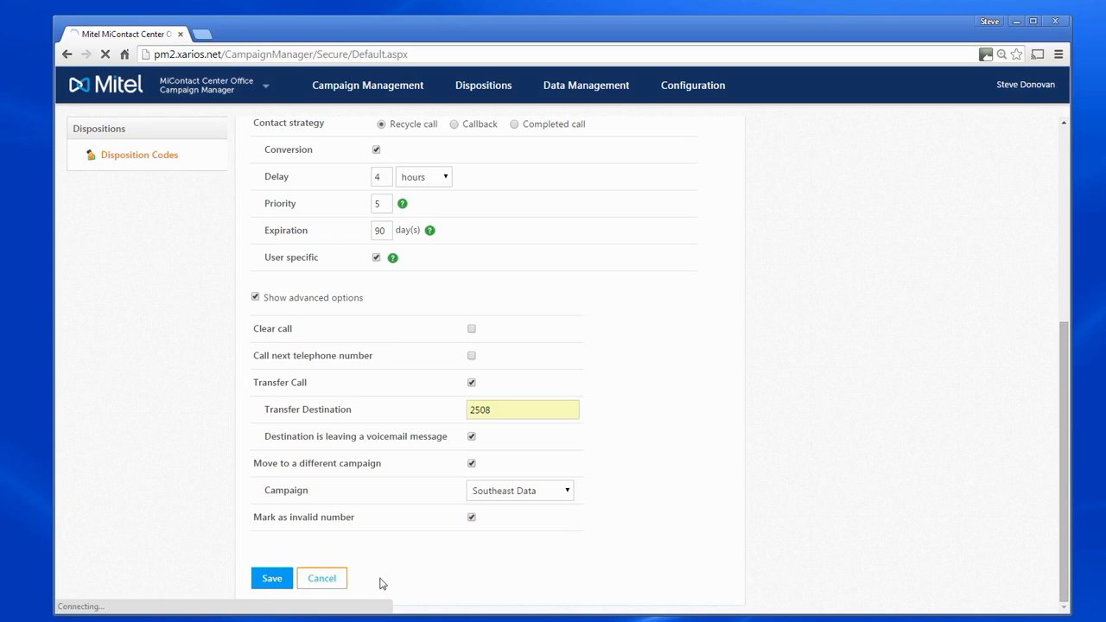